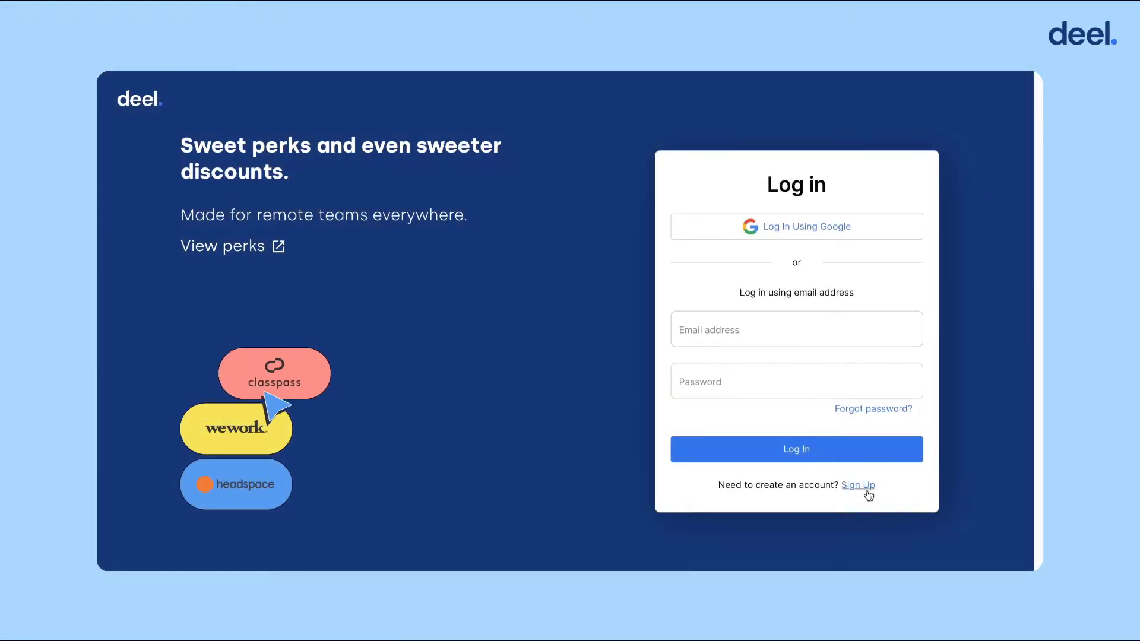
Start a new Deel sign-up as a business instead of logging in.
click(868, 486)
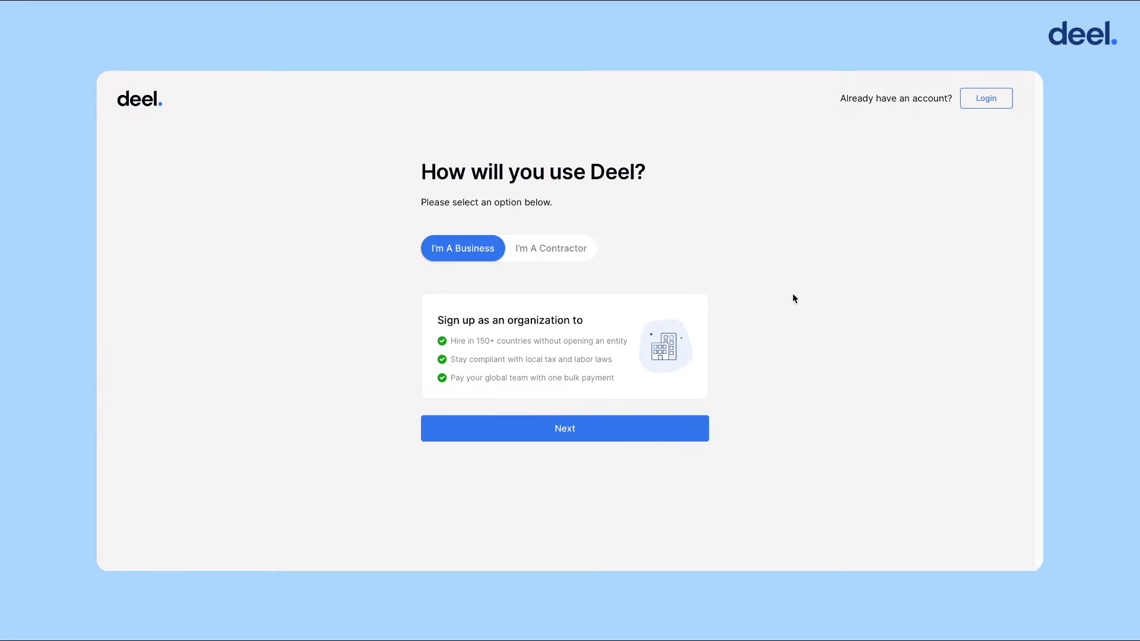
click(579, 434)
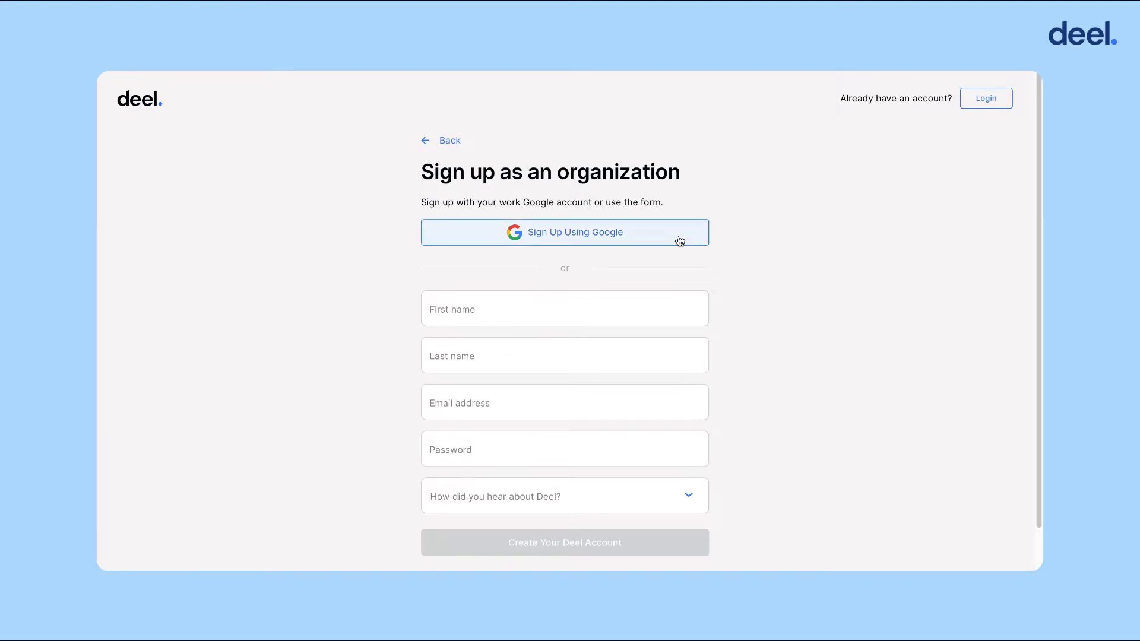
Fill in the account holder's first name, last name and e-mail on the organization sign-up form.
click(640, 314)
click(638, 367)
click(616, 407)
click(610, 321)
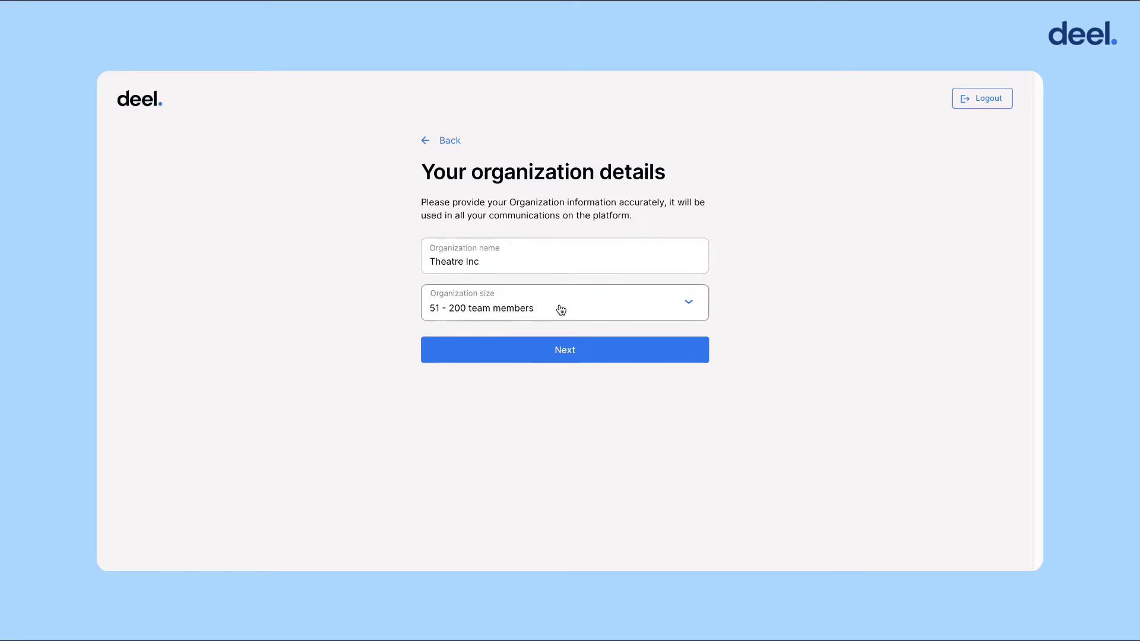
Submit the organization details, entity registered address and personal details to reach the Theatre Inc dashboard.
click(631, 359)
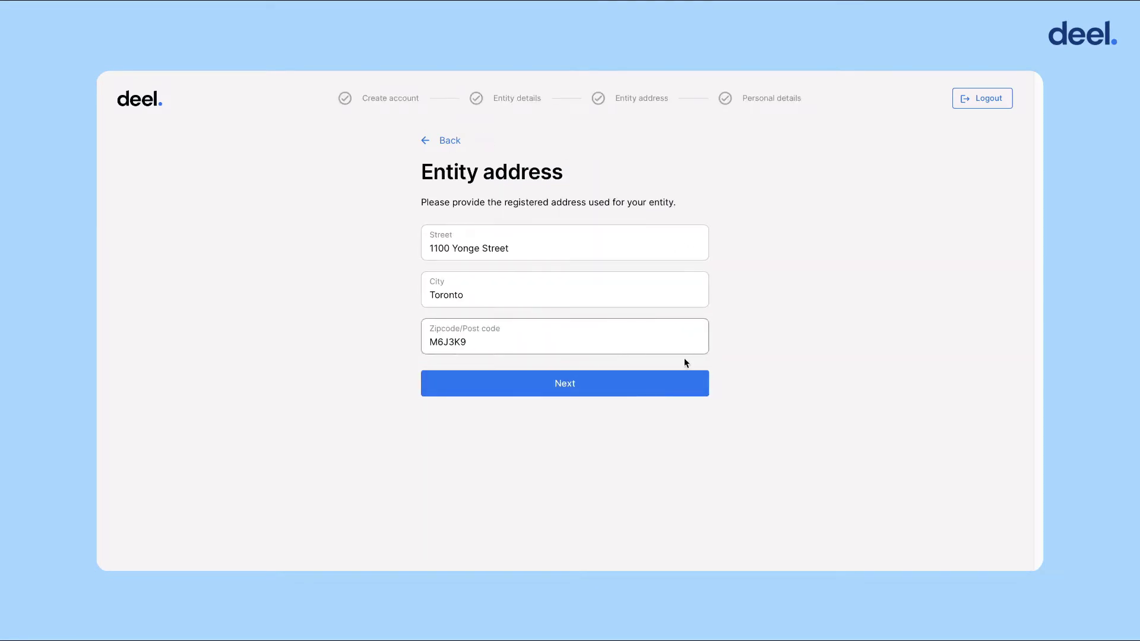
click(677, 391)
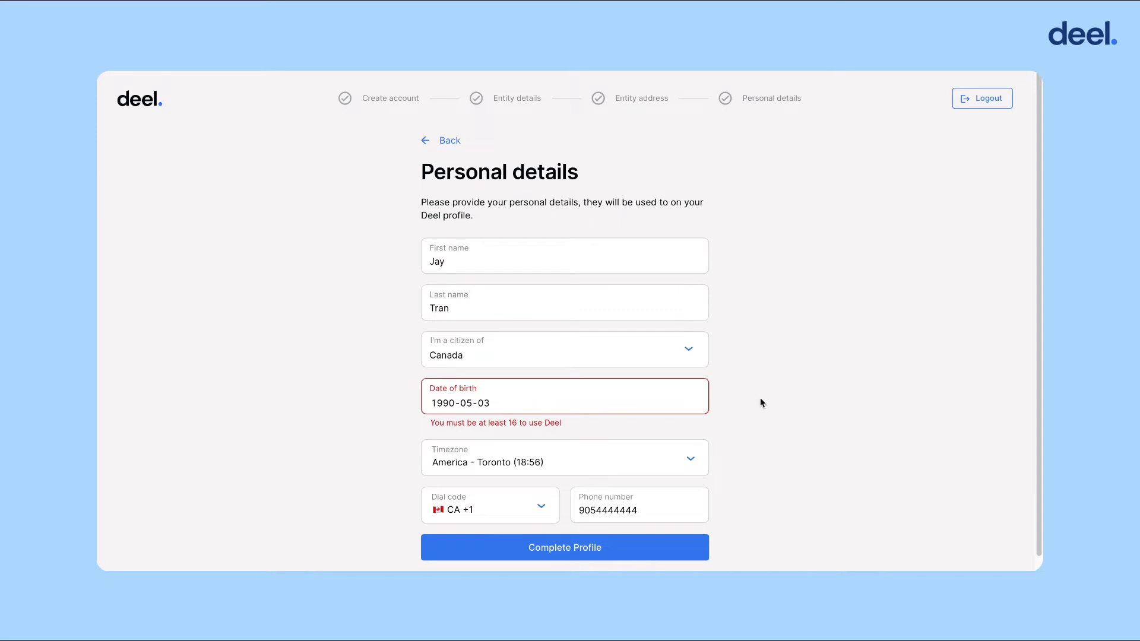
click(679, 554)
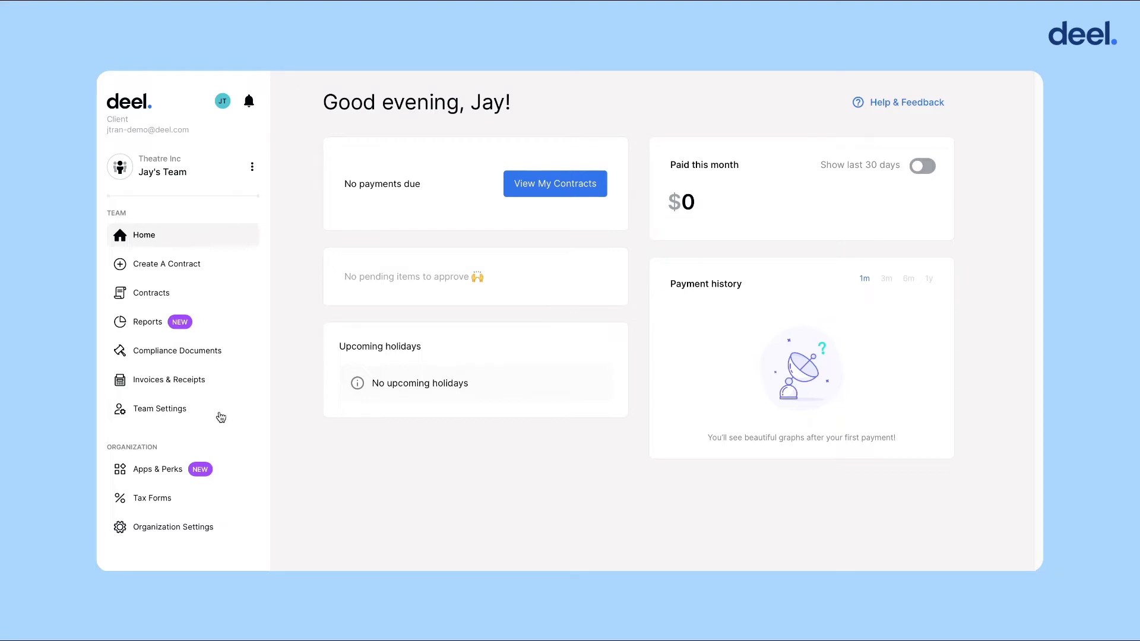
Open Team Settings and bring up the Add team manager form in the Managers card.
click(183, 417)
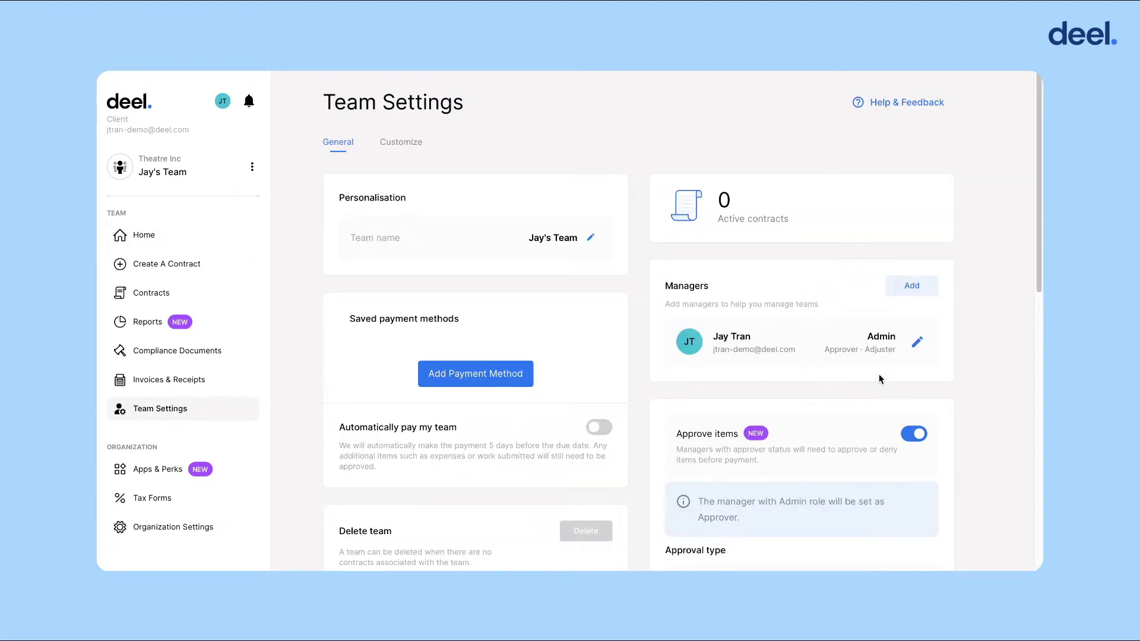
click(934, 295)
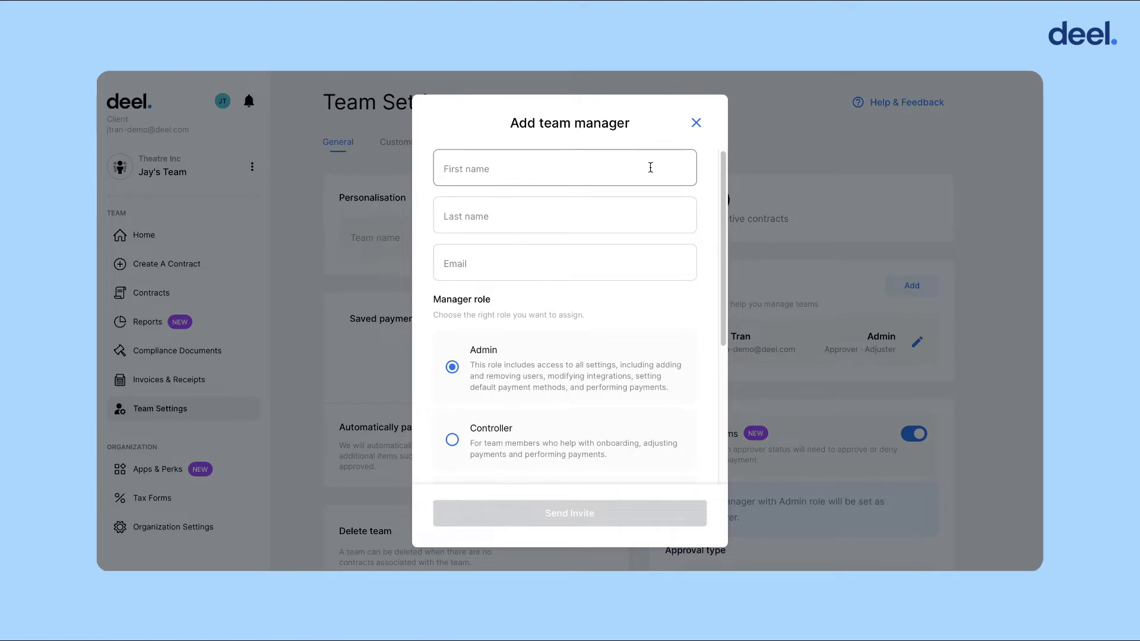
Enter the new manager's first name, last name and deel.com e-mail address, fixing a typo.
click(647, 171)
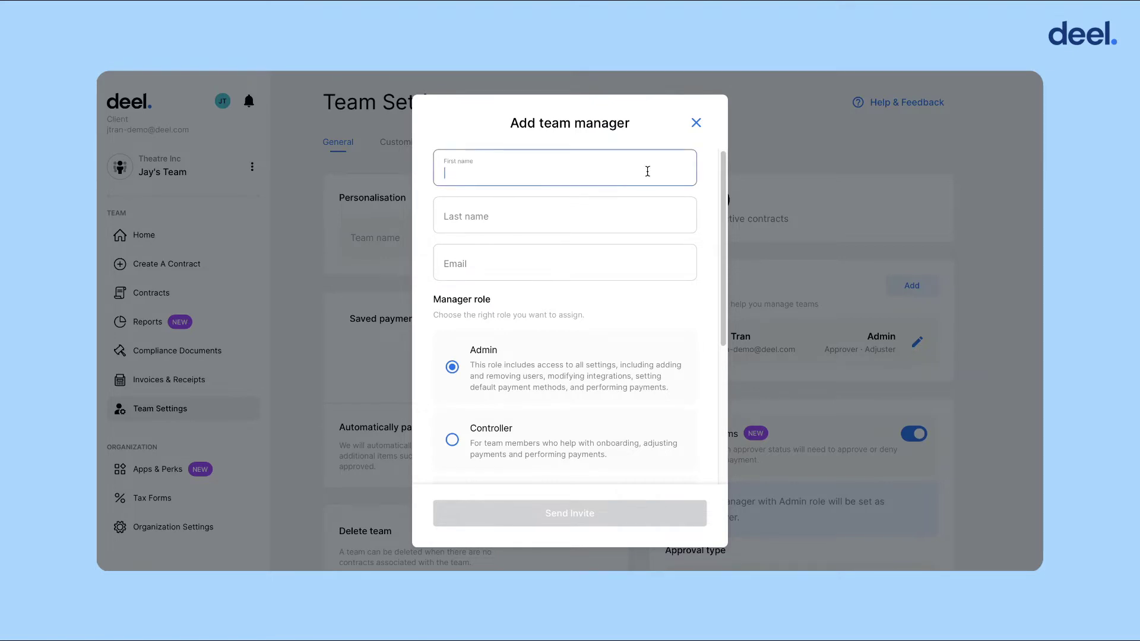
key(Tab)
key(Tab)
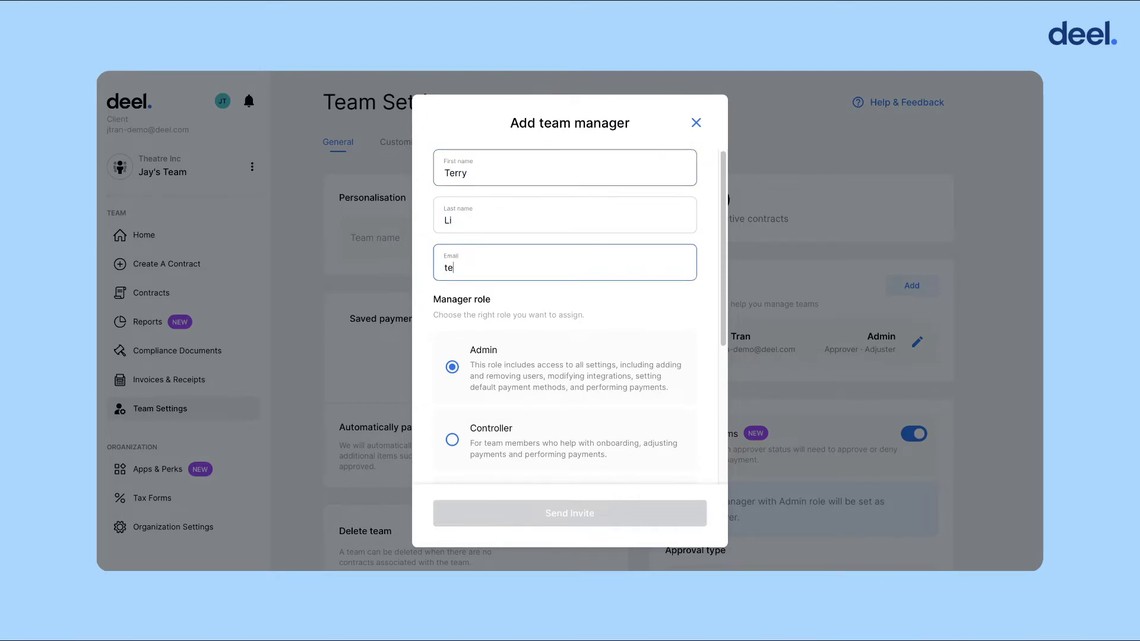
key(Left)
key(Left)
key(End)
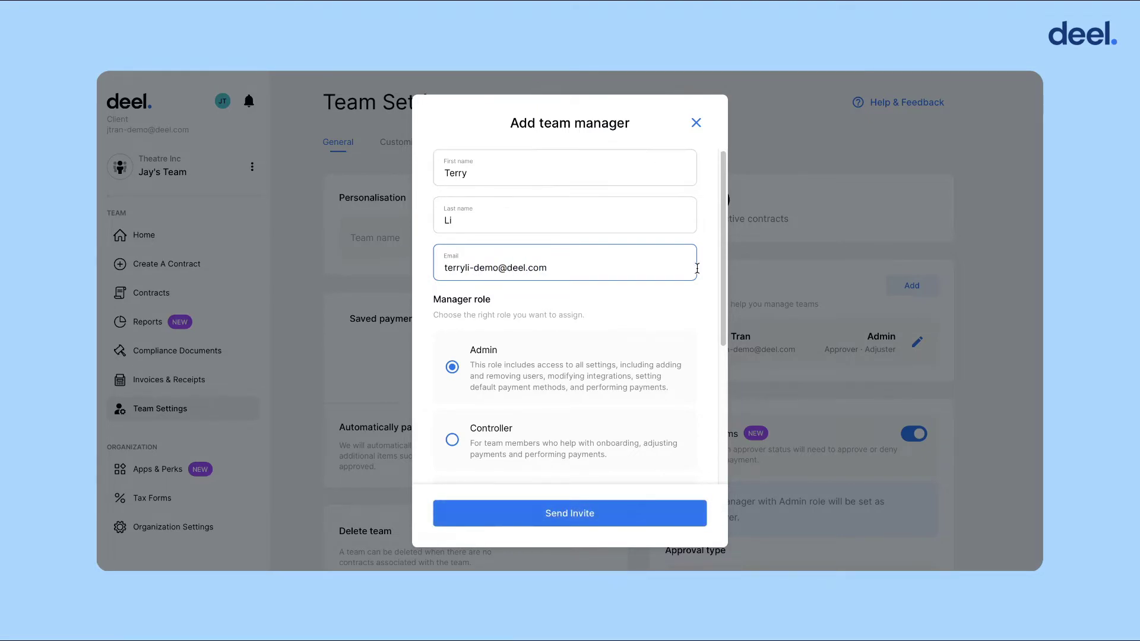
Assign the new manager the Controller role, leaving Adjuster on.
scroll(642, 163, down, 1)
drag(724, 237, 728, 285)
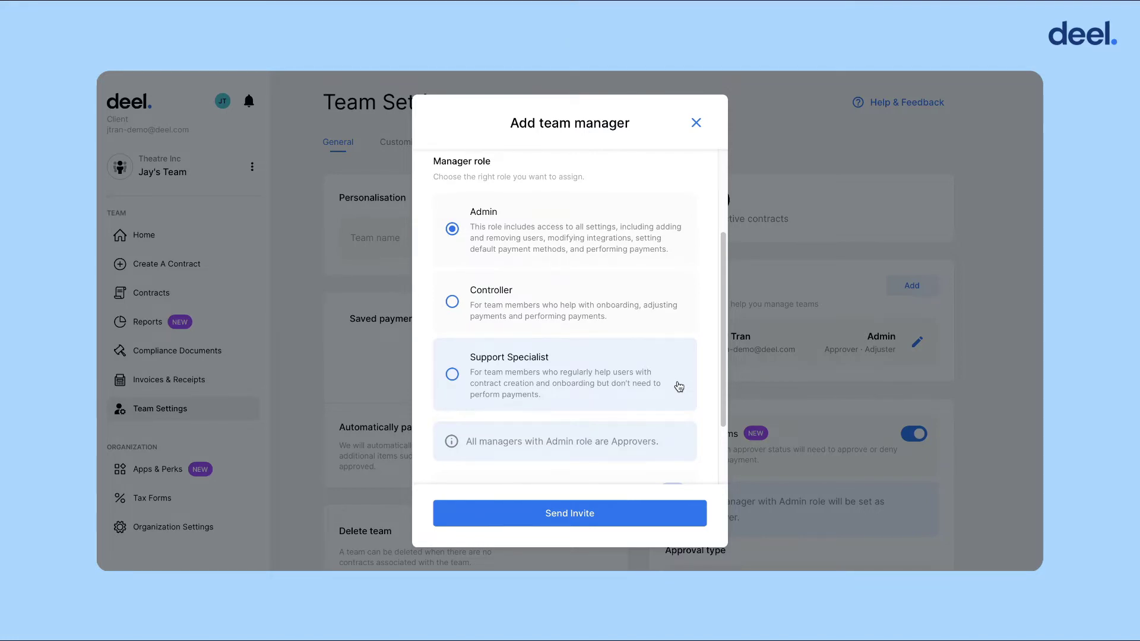
click(646, 307)
Send the invite to the new Controller manager with Adjuster permission.
scroll(715, 351, down, 1)
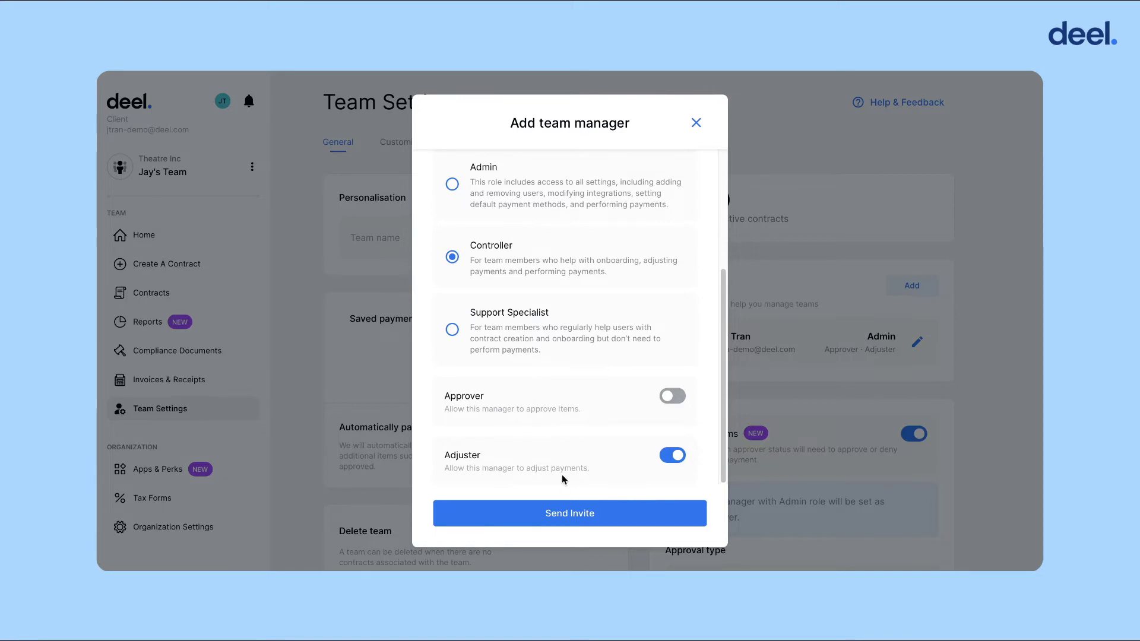
click(625, 521)
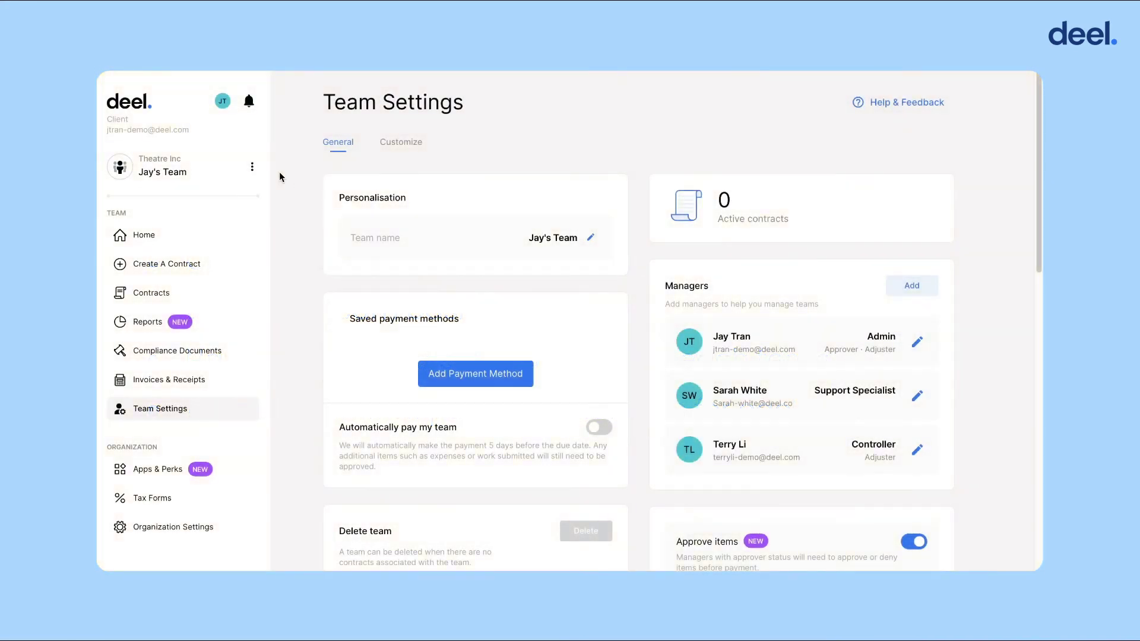
Add a new team named 'HR/Finance Brazil' and continue to manager selection.
click(253, 169)
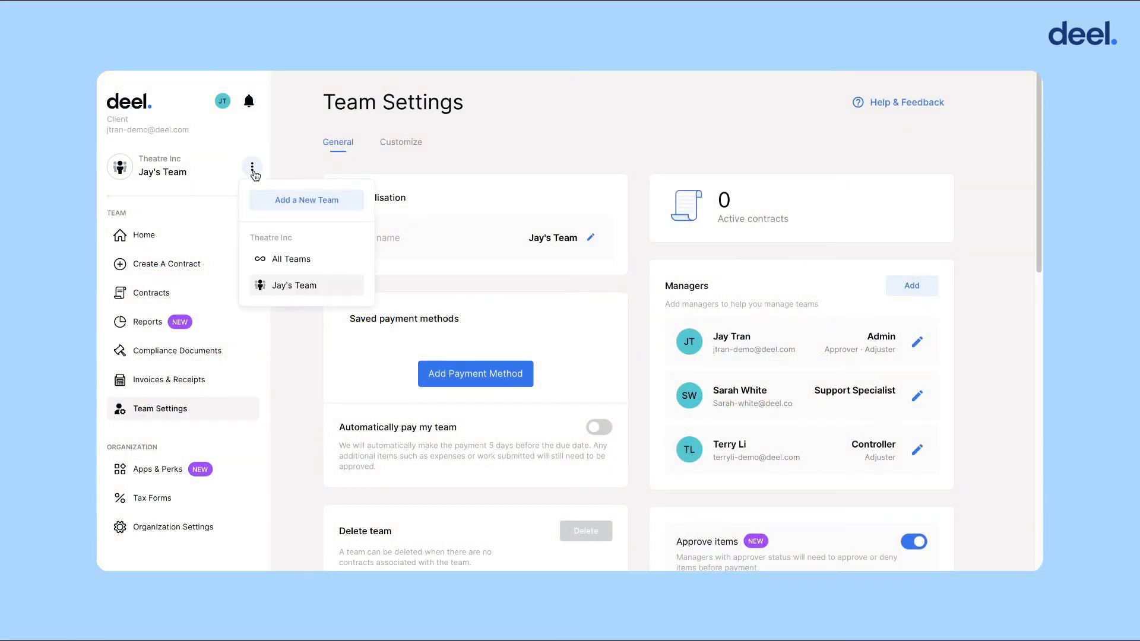
click(352, 208)
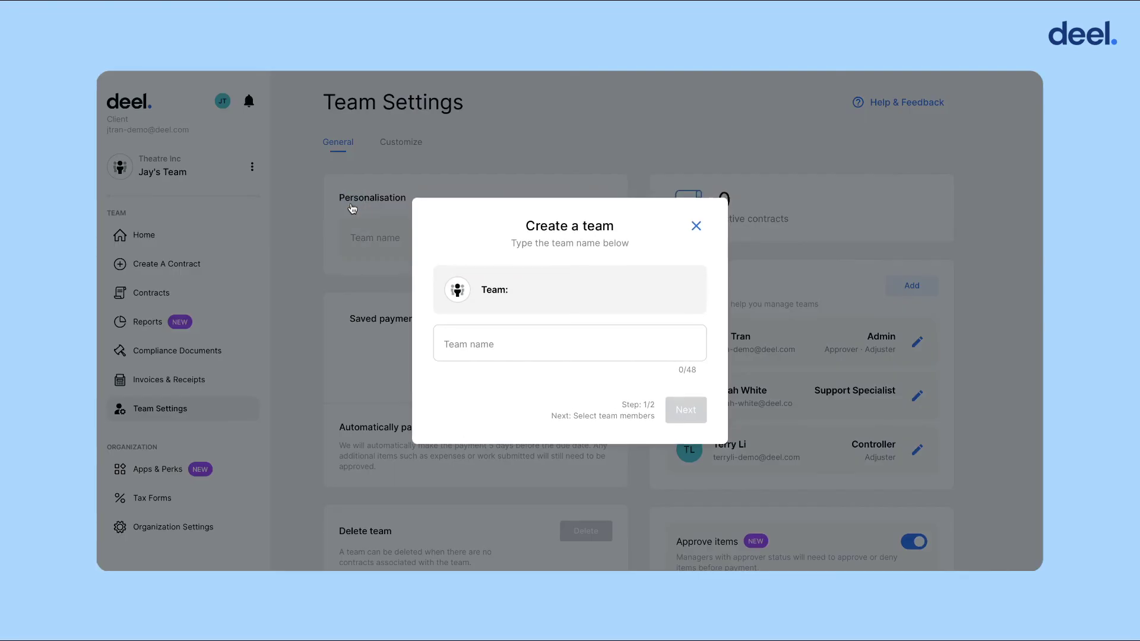
click(460, 354)
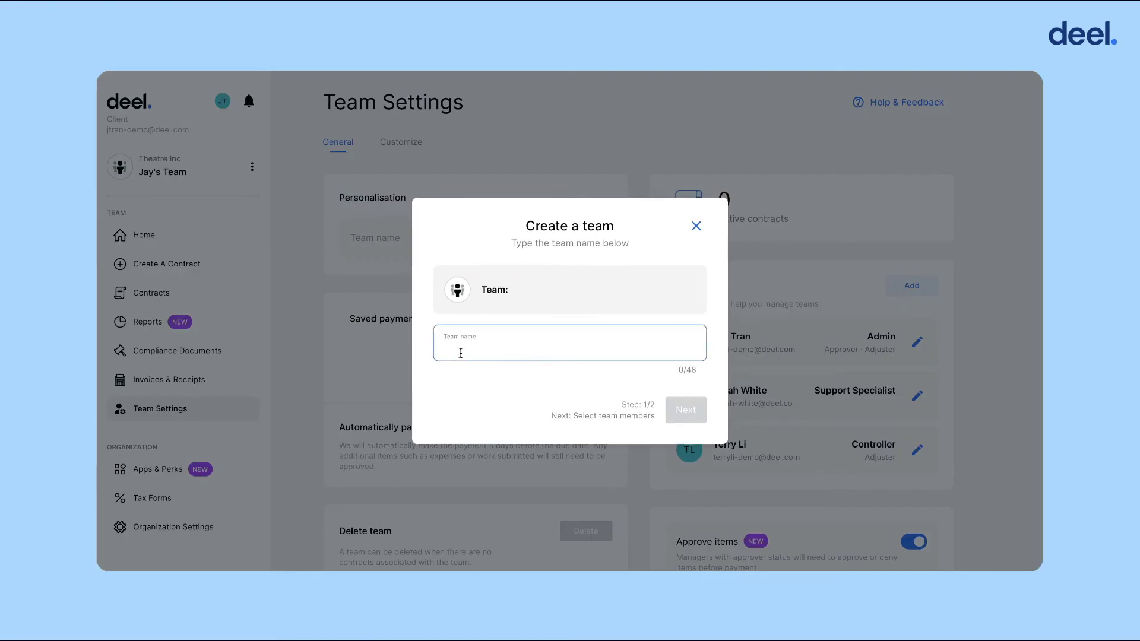
text(HR)
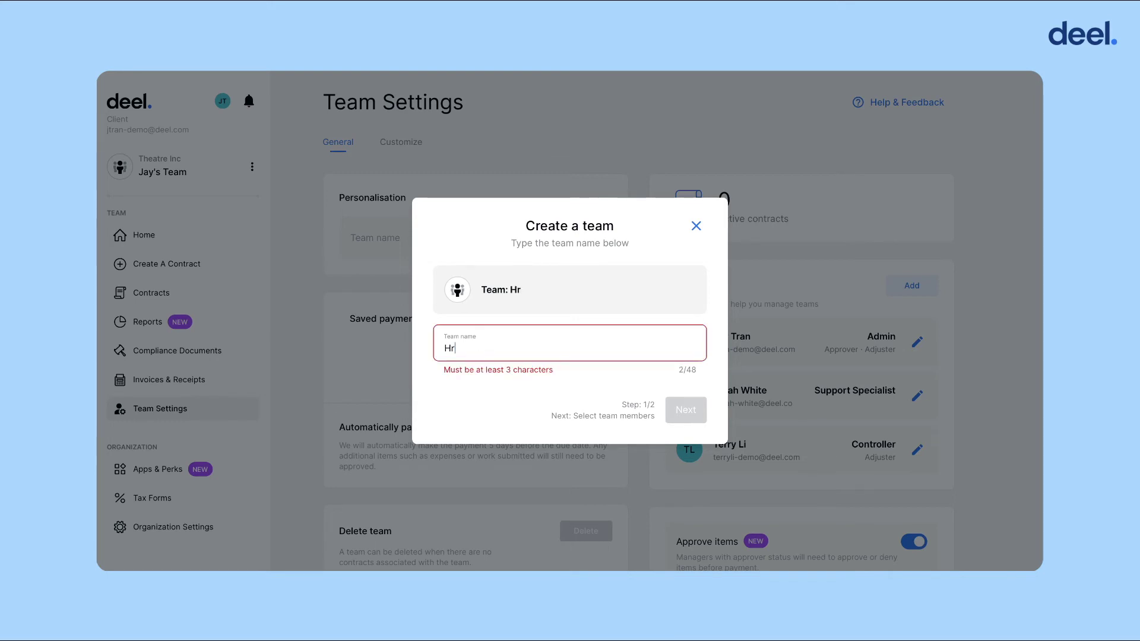
key(BackSpace)
text(/Finance)
text(Brazil)
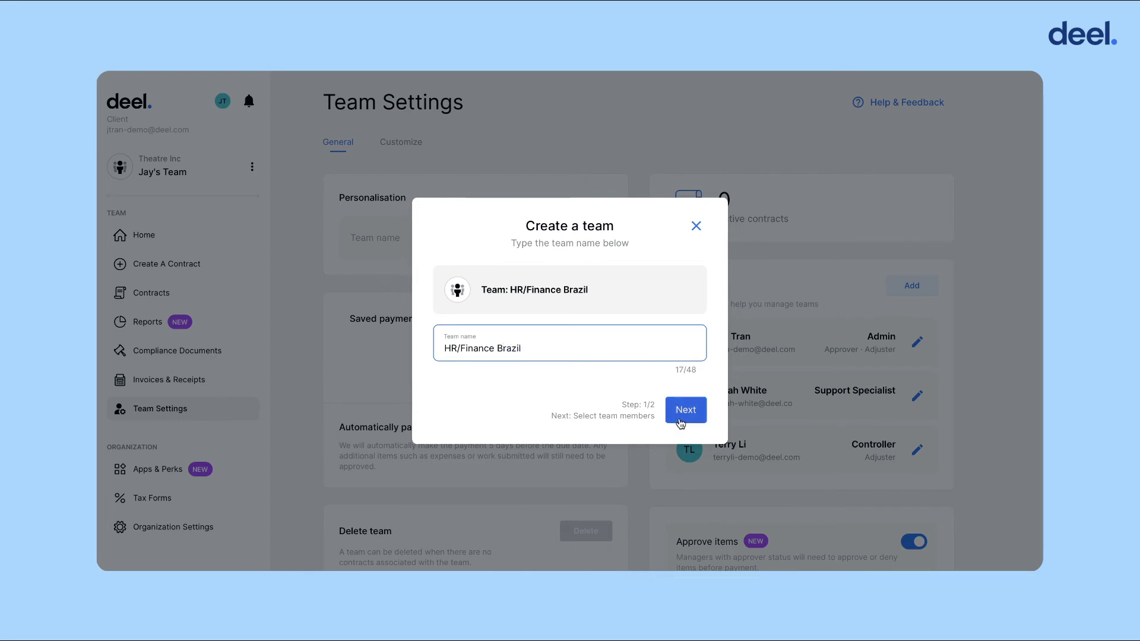
click(683, 414)
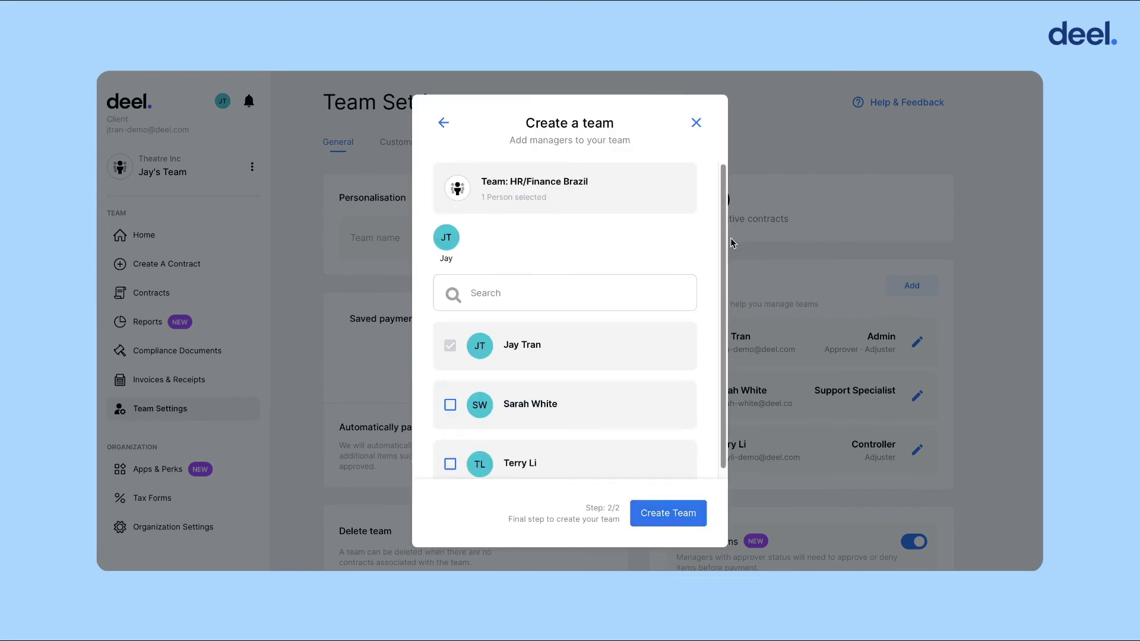
Select a second manager for HR/Finance Brazil and create the team.
scroll(716, 249, down, 1)
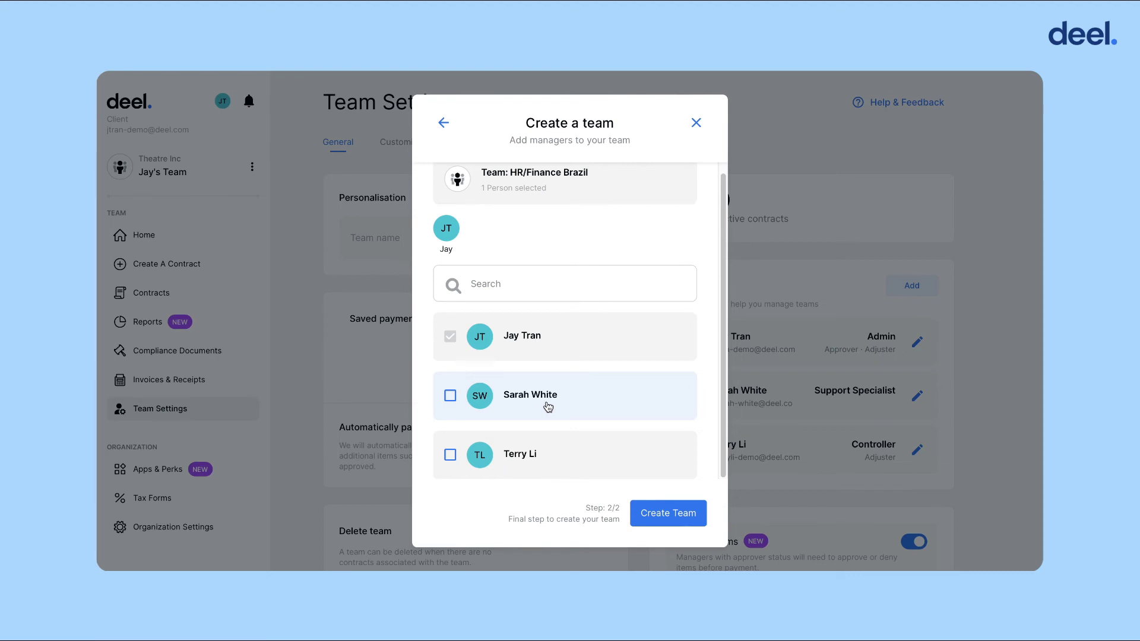
click(567, 396)
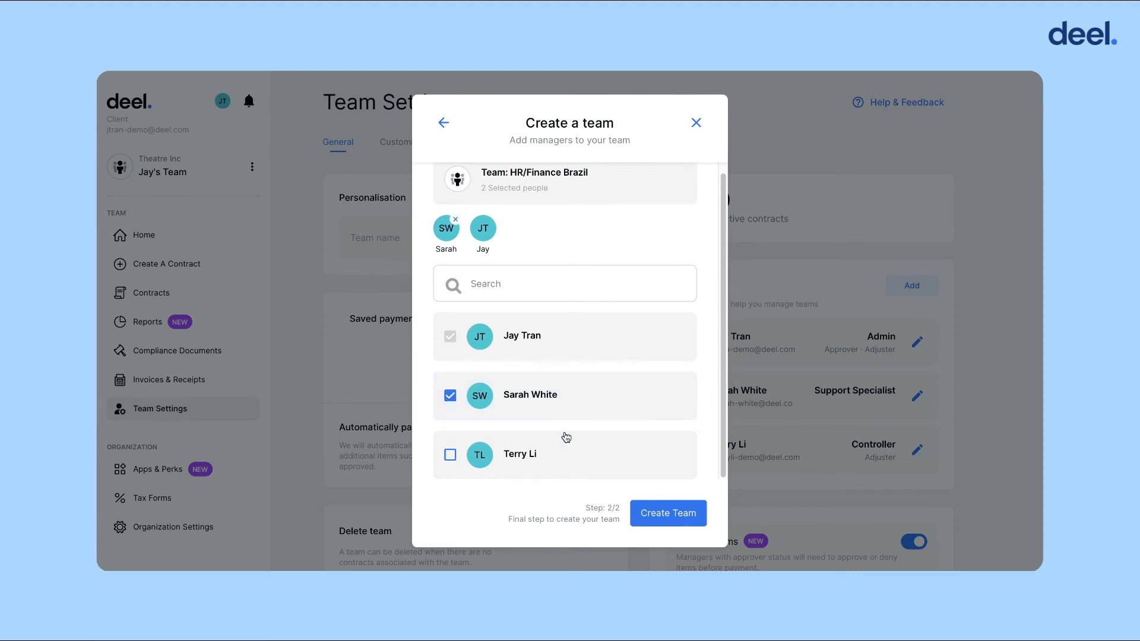
click(689, 520)
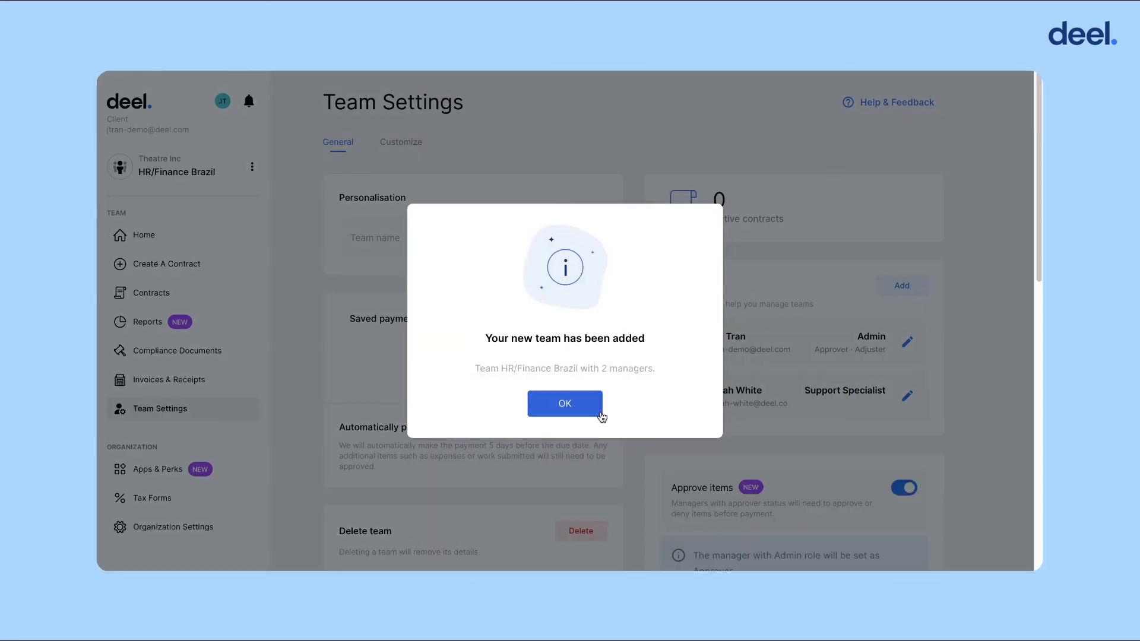
Dismiss the team-added confirmation and switch to the original team from the sidebar team menu.
click(594, 409)
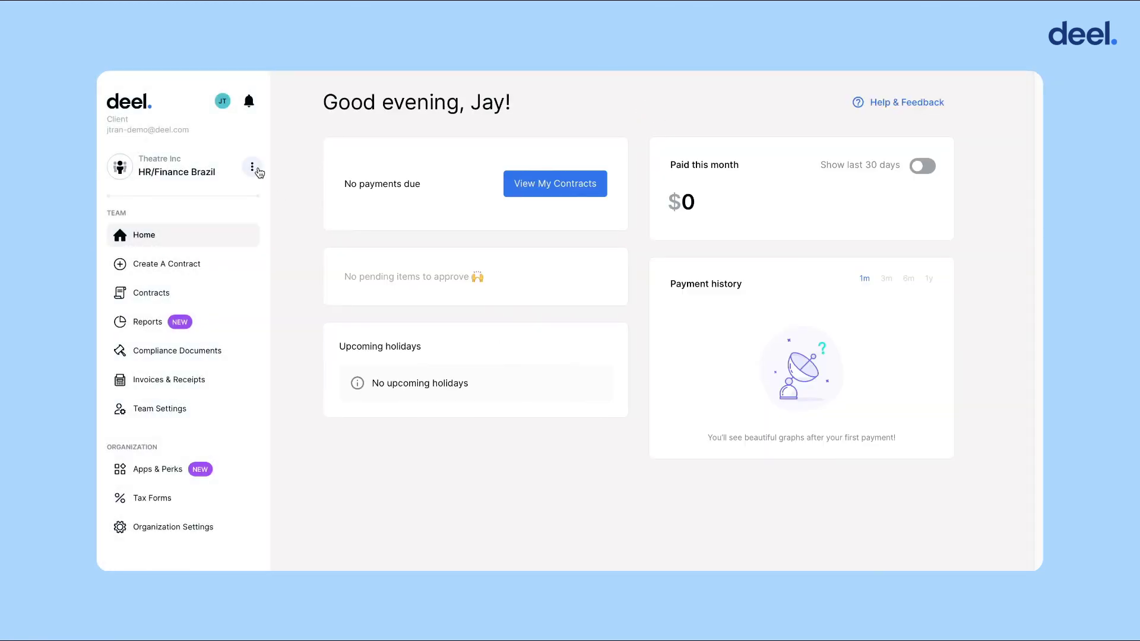
click(257, 171)
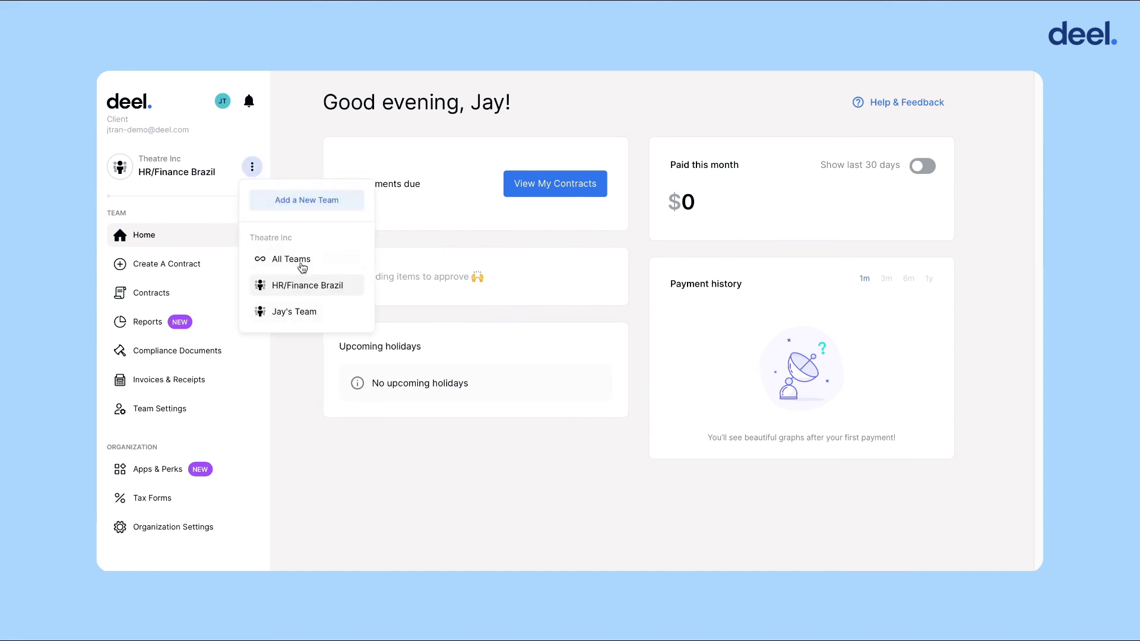
click(315, 311)
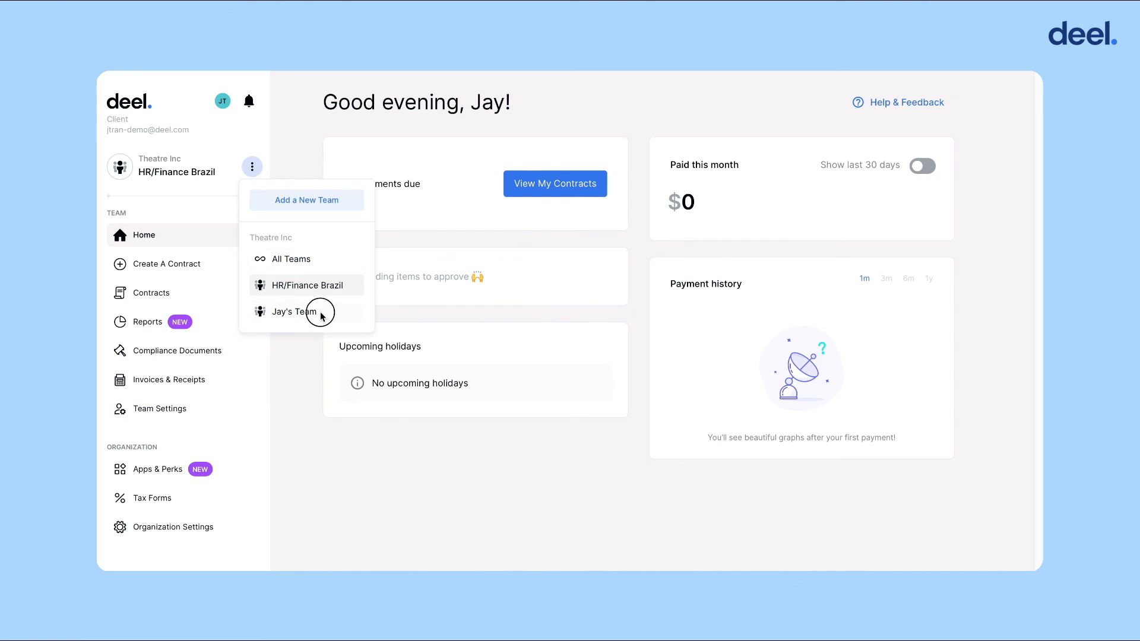